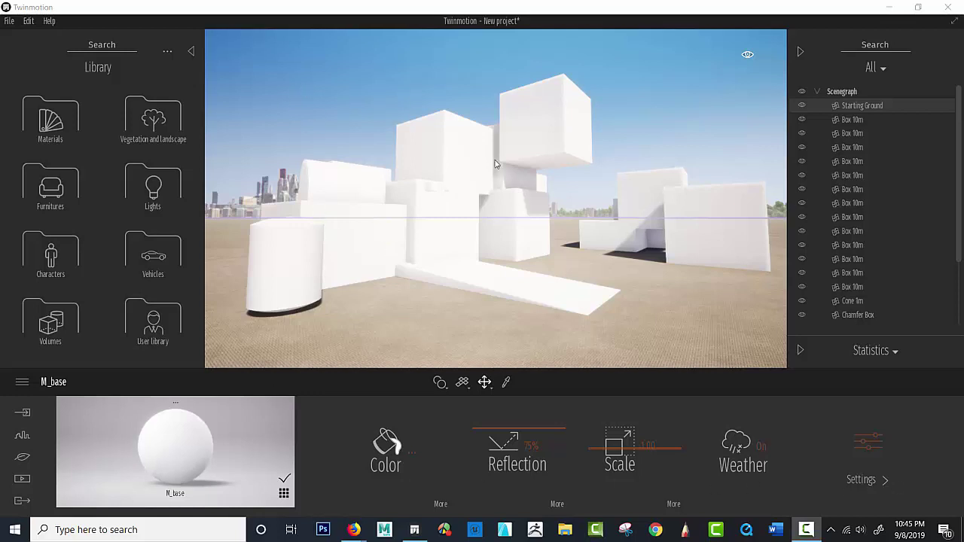
# Delete the upper middle box, the foreground cylinder, the box behind the ramp and the ramp itself
pyautogui.click(475, 143)
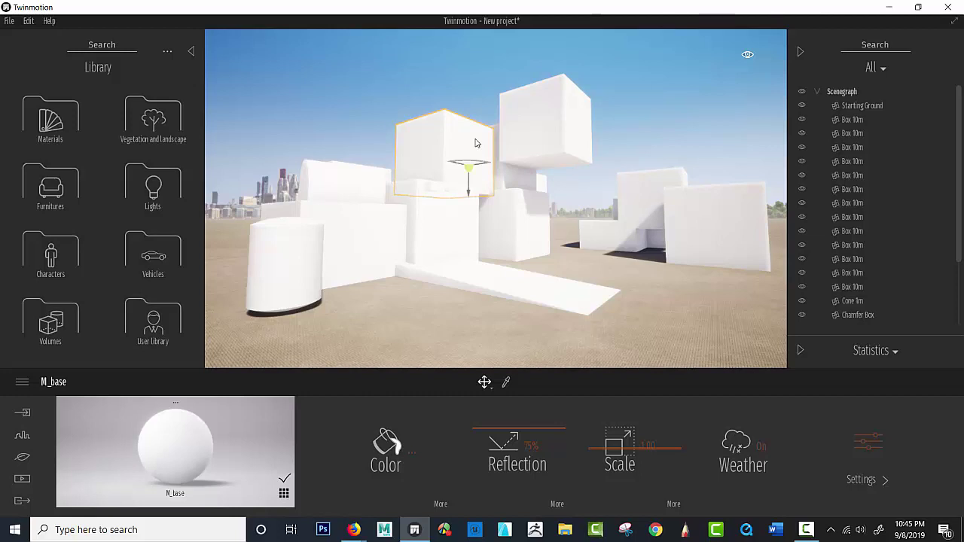
pyautogui.press('Delete')
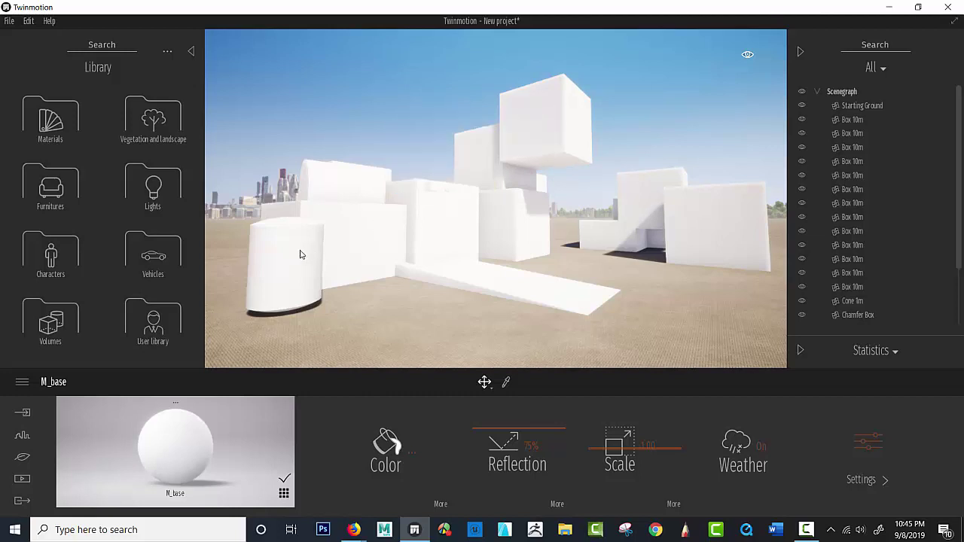
pyautogui.click(299, 255)
pyautogui.press('Delete')
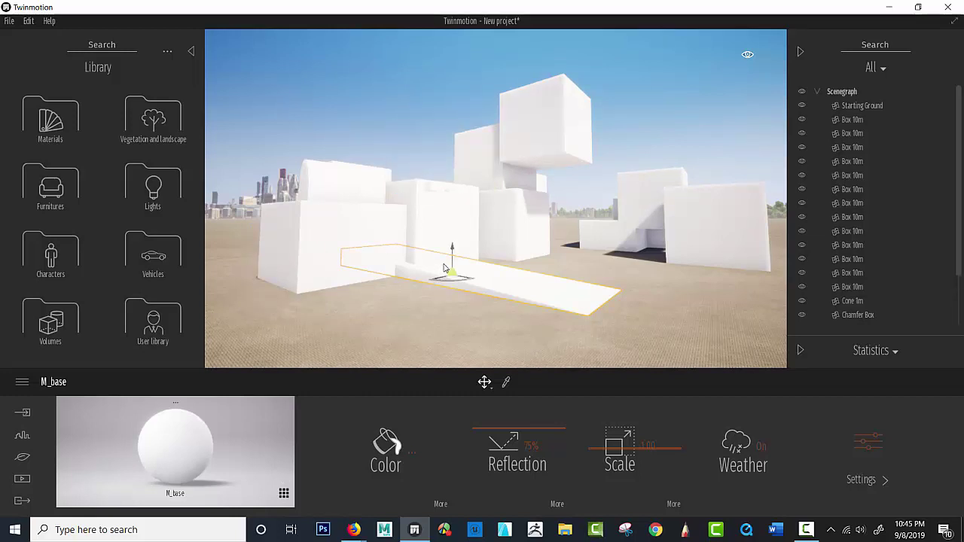
pyautogui.click(442, 211)
pyautogui.press('Delete')
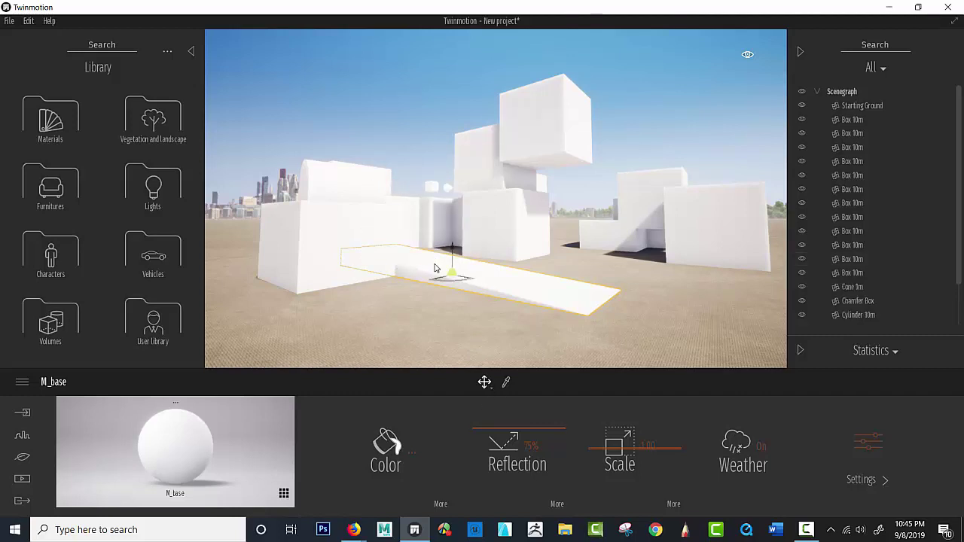
pyautogui.press('Delete')
# Delete the small floating chamfer box and two boxes from the separate group on the far side
pyautogui.click(431, 191)
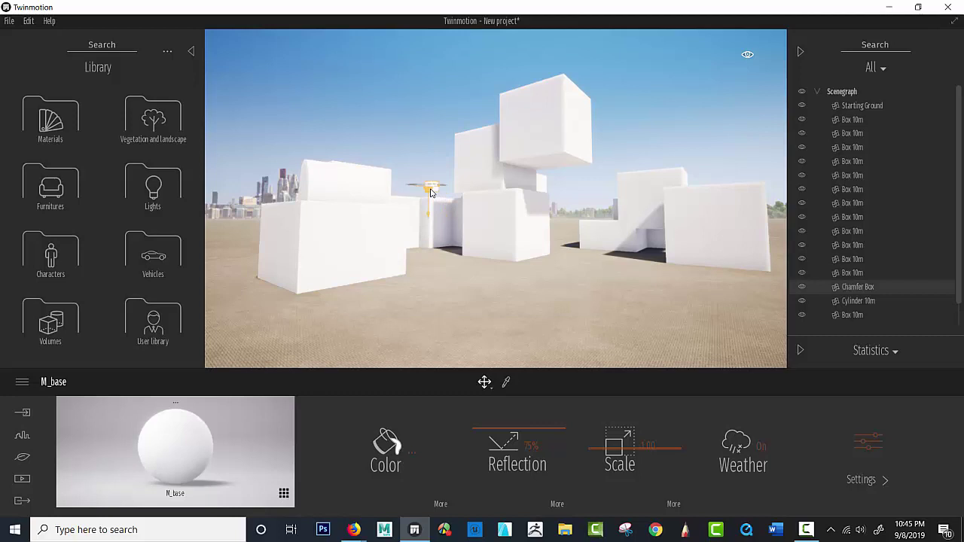
pyautogui.press('Delete')
pyautogui.click(651, 197)
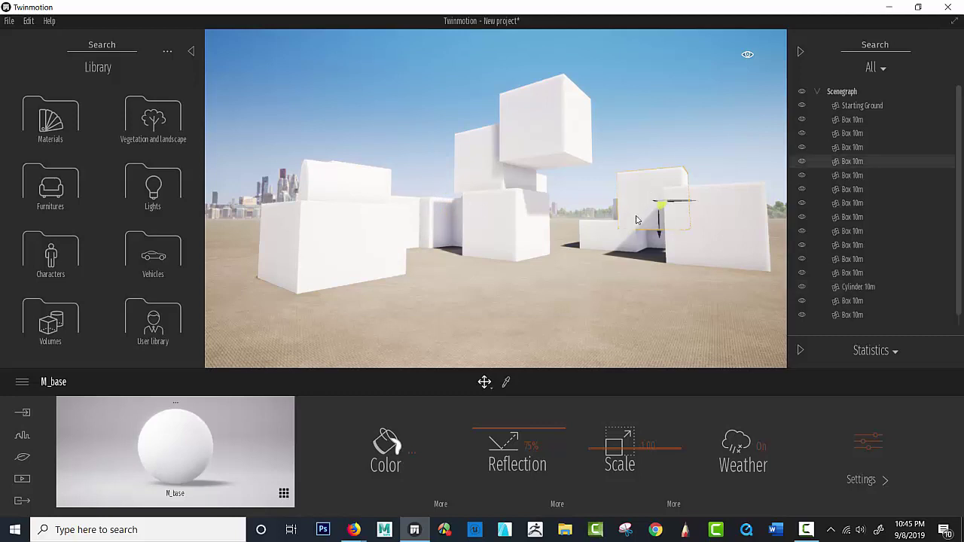
pyautogui.press('Delete')
pyautogui.click(602, 231)
pyautogui.press('Delete')
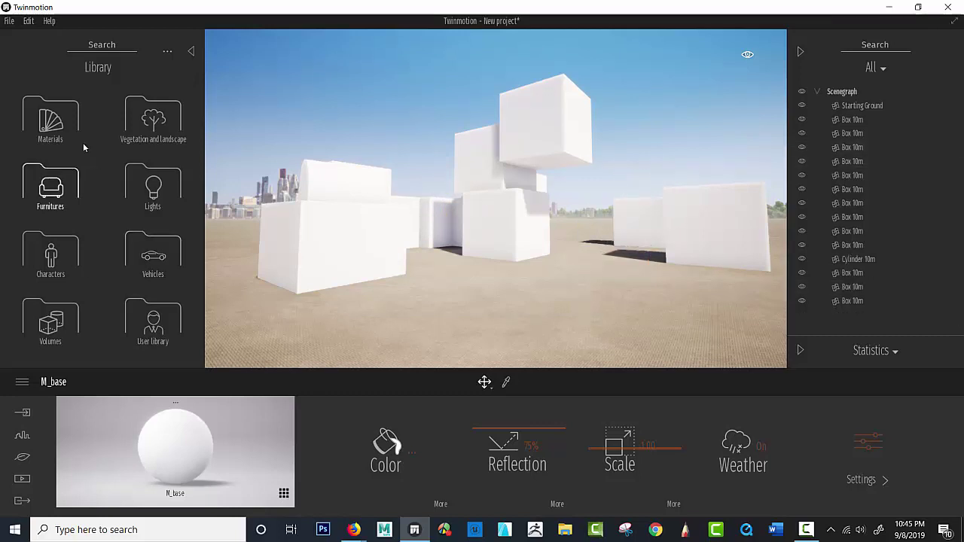
pyautogui.click(55, 322)
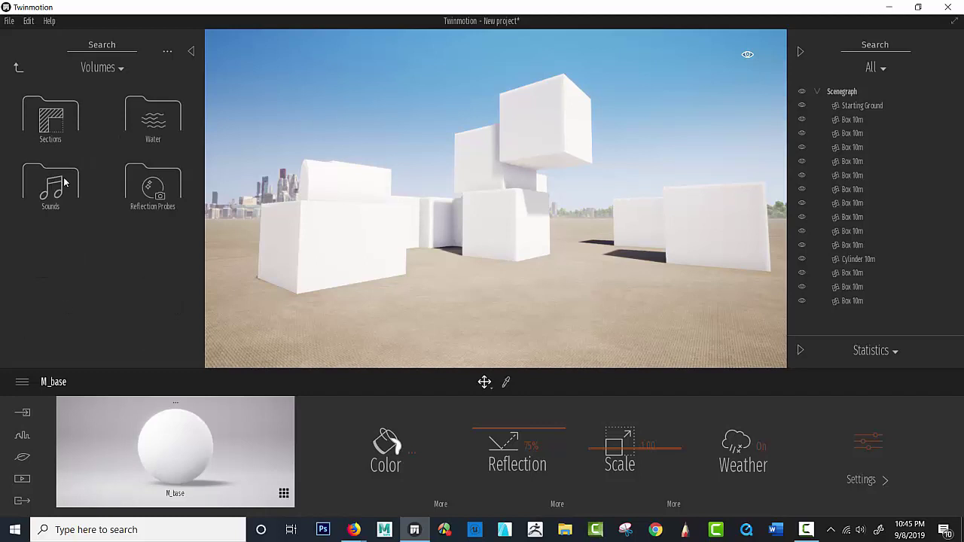
pyautogui.click(150, 123)
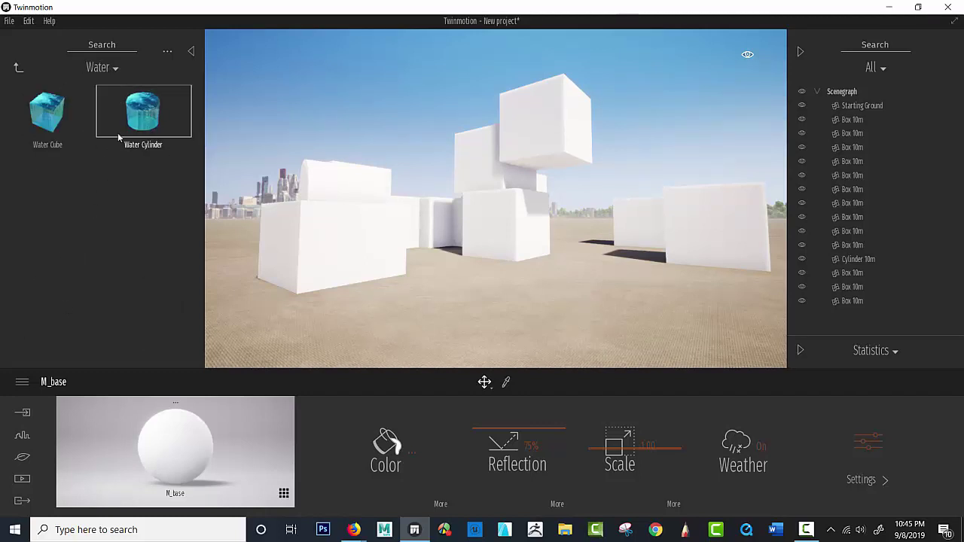
pyautogui.click(19, 68)
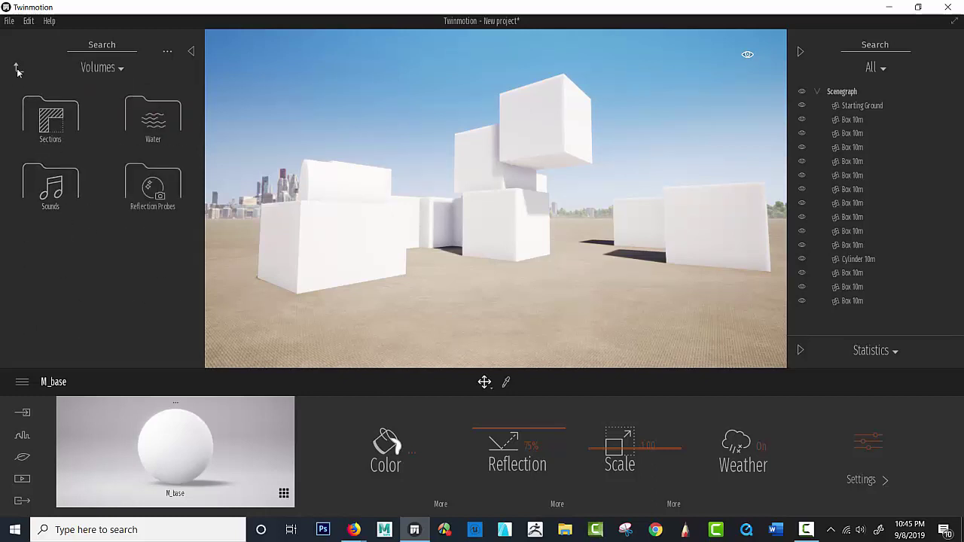
pyautogui.click(18, 66)
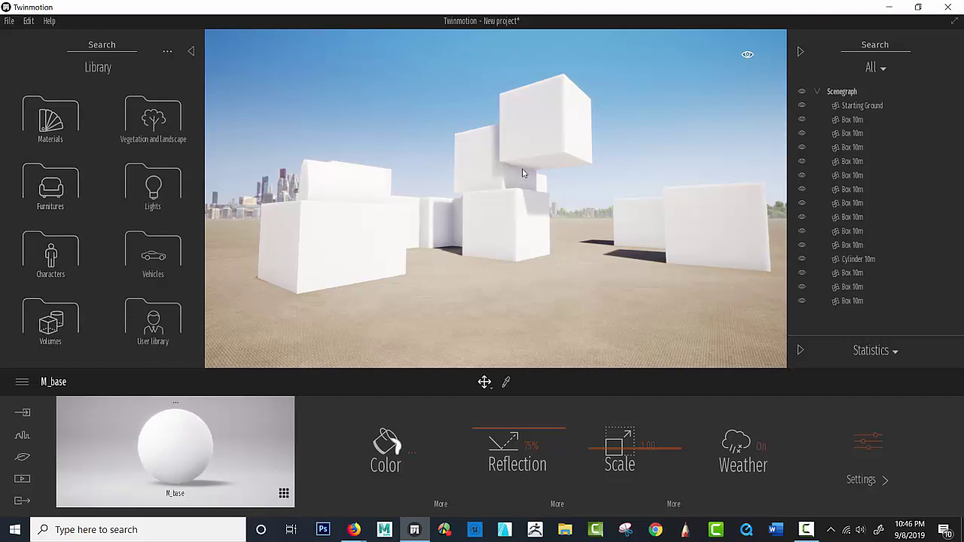
pyautogui.click(50, 193)
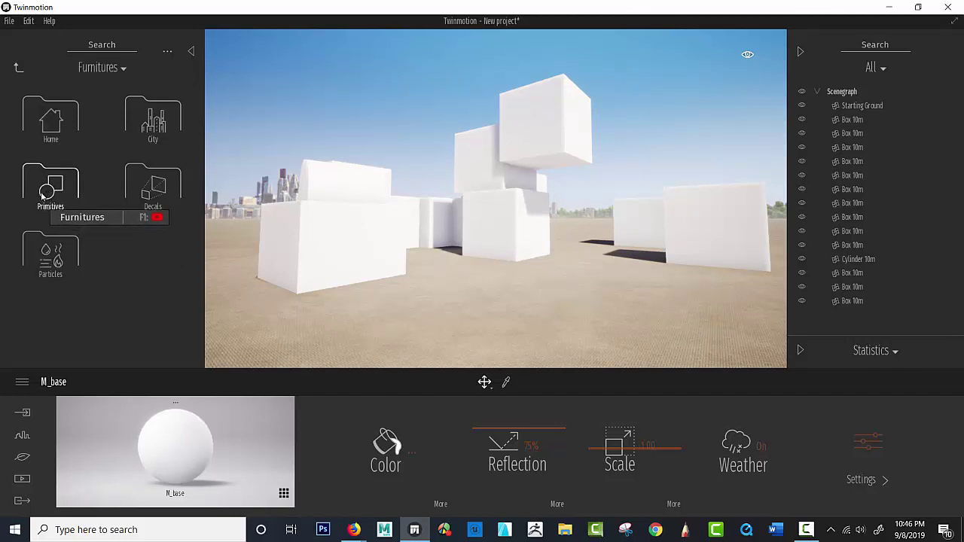
pyautogui.click(16, 68)
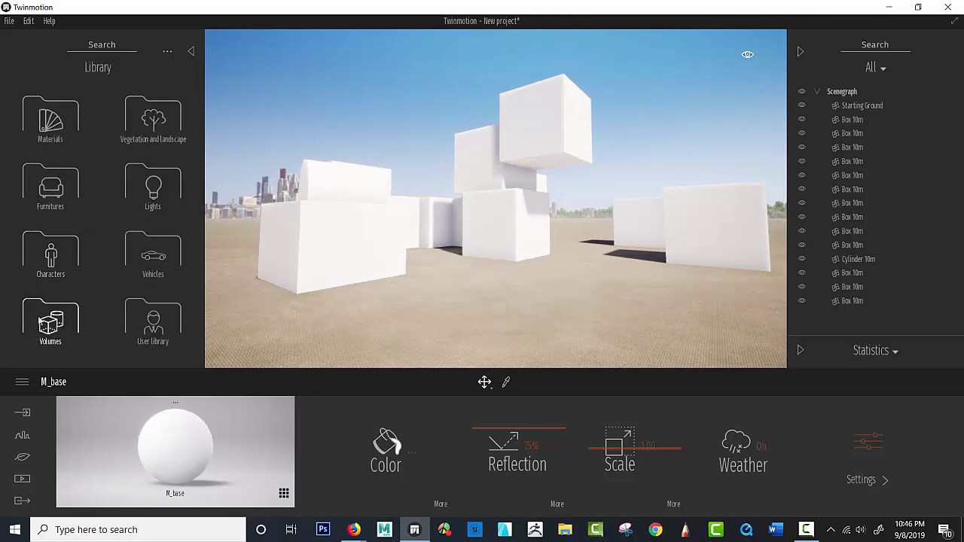
# Place several Box 10m primitives in front of the existing blocks, with one bridging the gap between two others
pyautogui.click(41, 187)
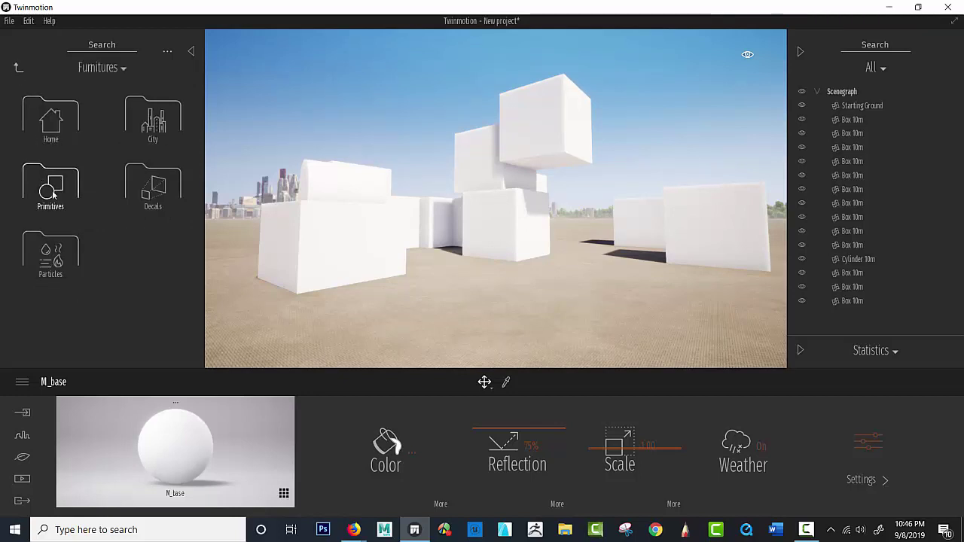
pyautogui.click(53, 194)
pyautogui.moveTo(154, 183); pyautogui.dragTo(544, 294)
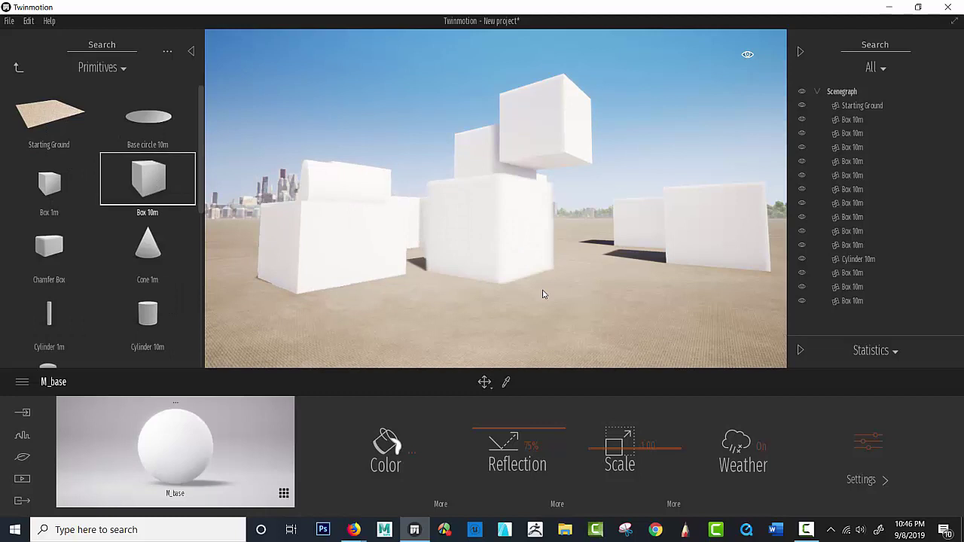
pyautogui.click(592, 301)
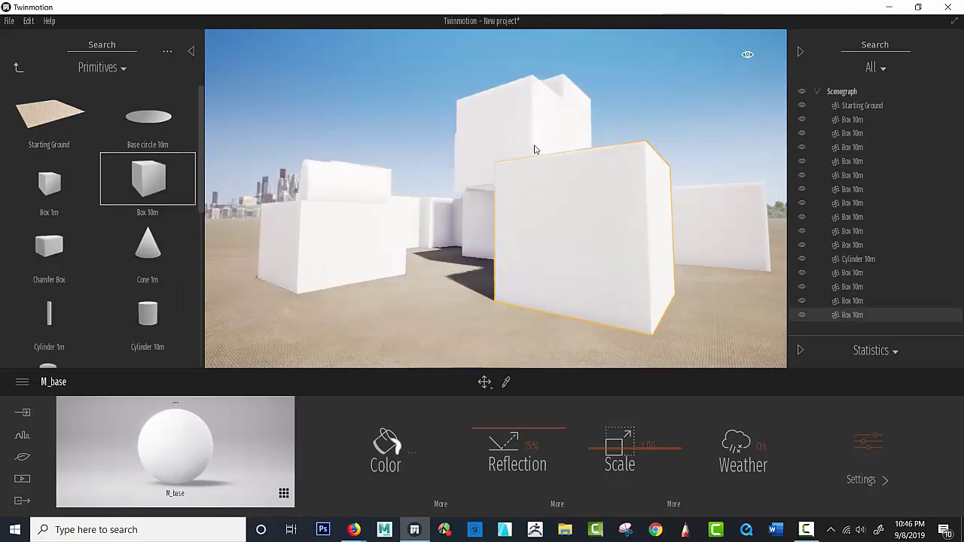
pyautogui.moveTo(534, 149); pyautogui.dragTo(322, 331)
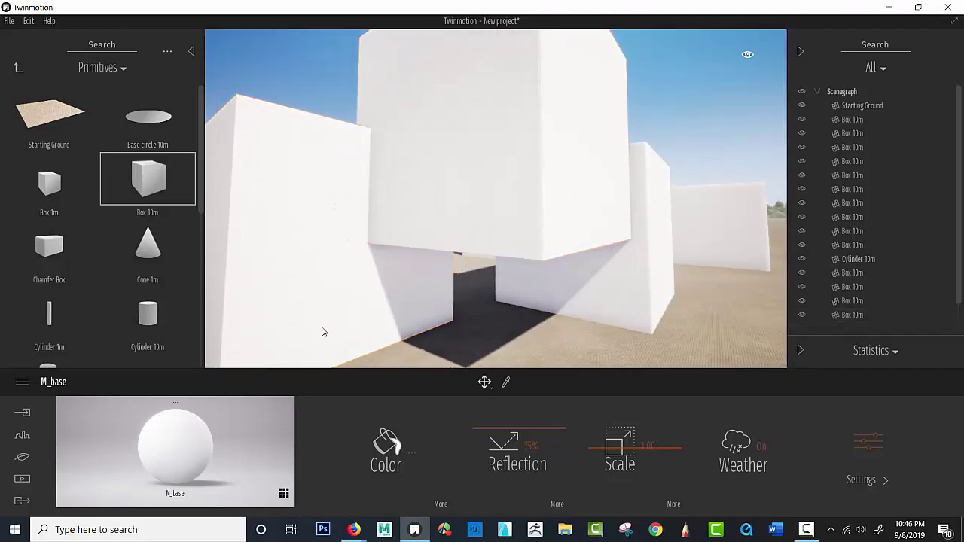
# Place another Box 10m primitive on top of the box supporting one end of the bridging box
pyautogui.press('s')
pyautogui.press('s')
pyautogui.press('s')
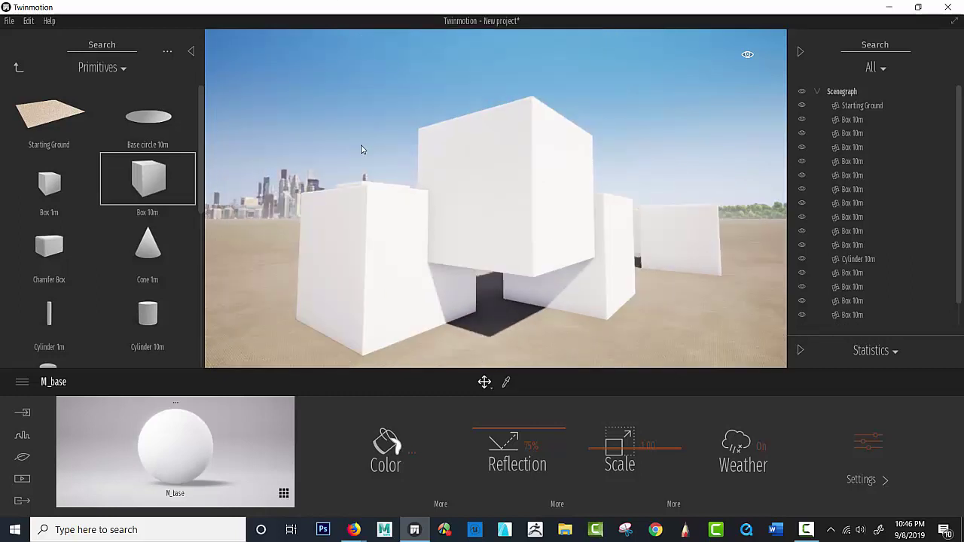
pyautogui.keyDown('shift'); pyautogui.moveTo(473, 166); pyautogui.dragTo(431, 161, button='middle'); pyautogui.keyUp('shift')
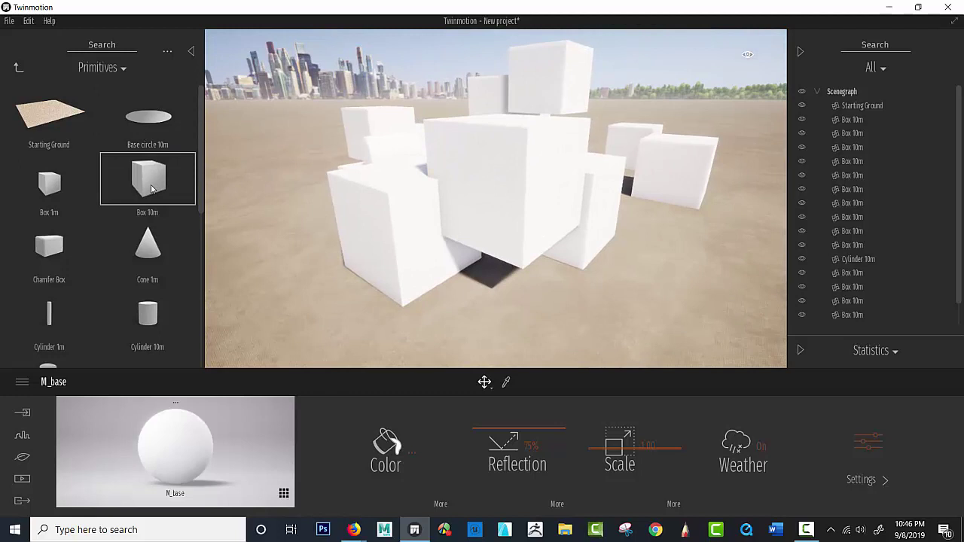
pyautogui.moveTo(151, 192); pyautogui.dragTo(376, 175)
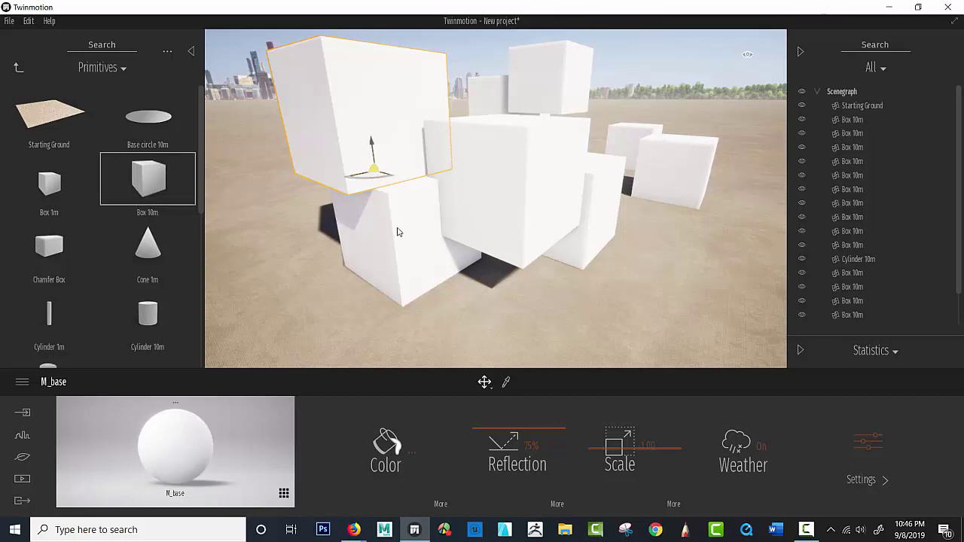
# Inspect the stacked boxes from several sides, including the passage underneath the bridging box
pyautogui.moveTo(419, 268)
pyautogui.keyDown('shift'); pyautogui.mouseDown(button='middle')
pyautogui.moveTo(362, 256)
pyautogui.moveTo(444, 226)
pyautogui.moveTo(404, 266)
pyautogui.mouseUp(button='middle'); pyautogui.keyUp('shift')
pyautogui.scroll(-3, 405, 261)
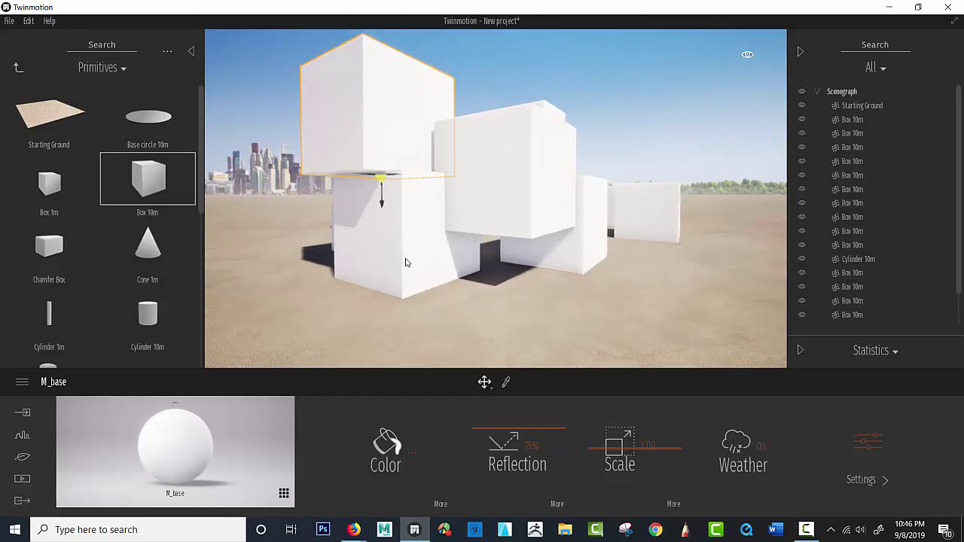
pyautogui.keyDown('shift'); pyautogui.moveTo(499, 198); pyautogui.dragTo(599, 169, button='middle'); pyautogui.keyUp('shift')
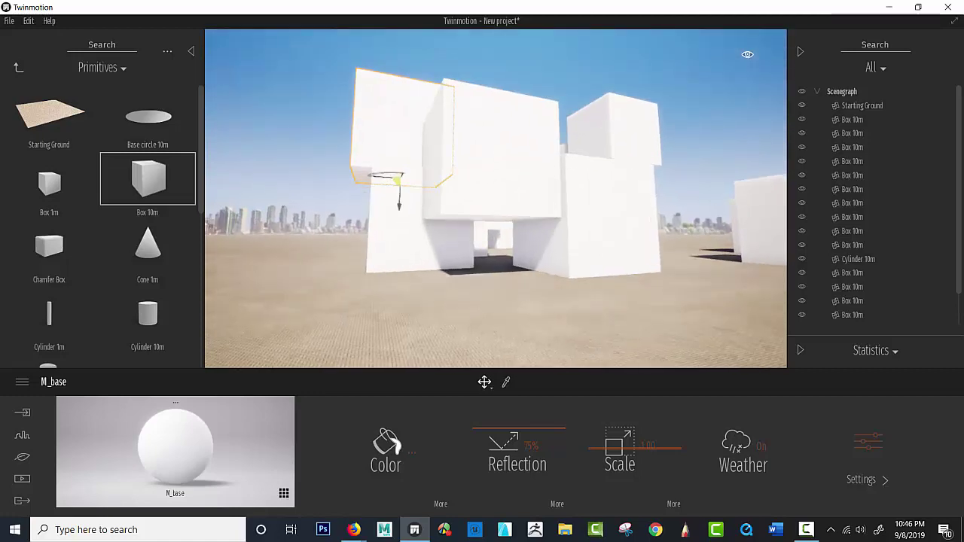
pyautogui.scroll(5, 440, 256)
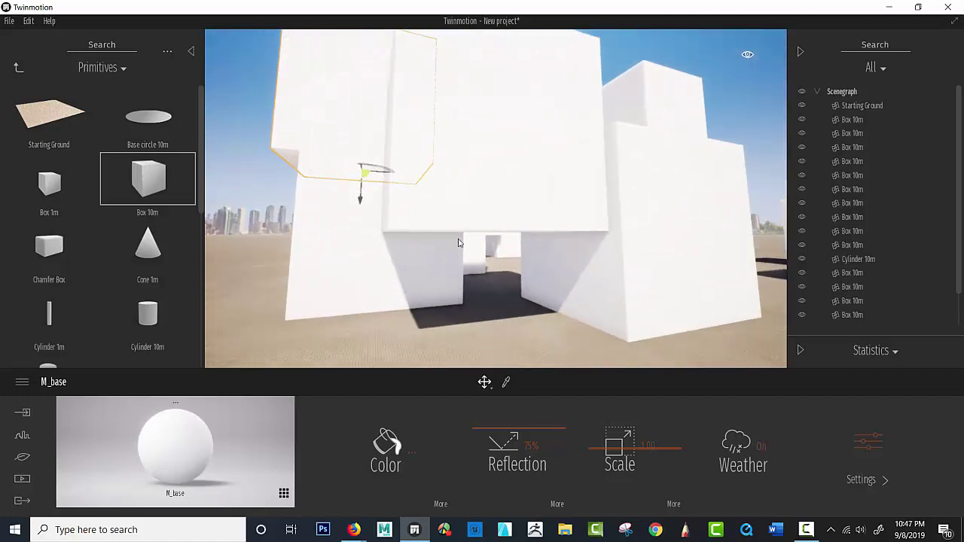
pyautogui.scroll(5, 488, 253)
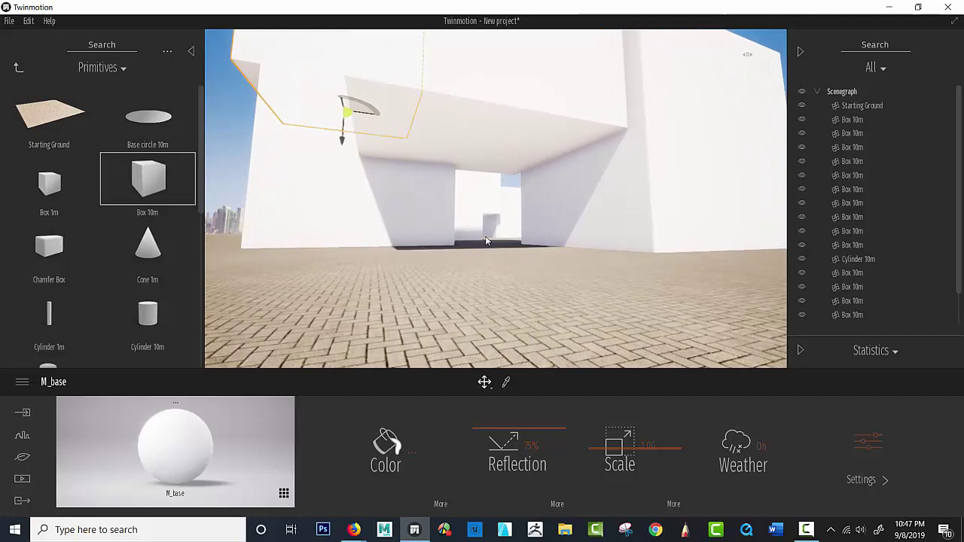
pyautogui.scroll(3, 488, 241)
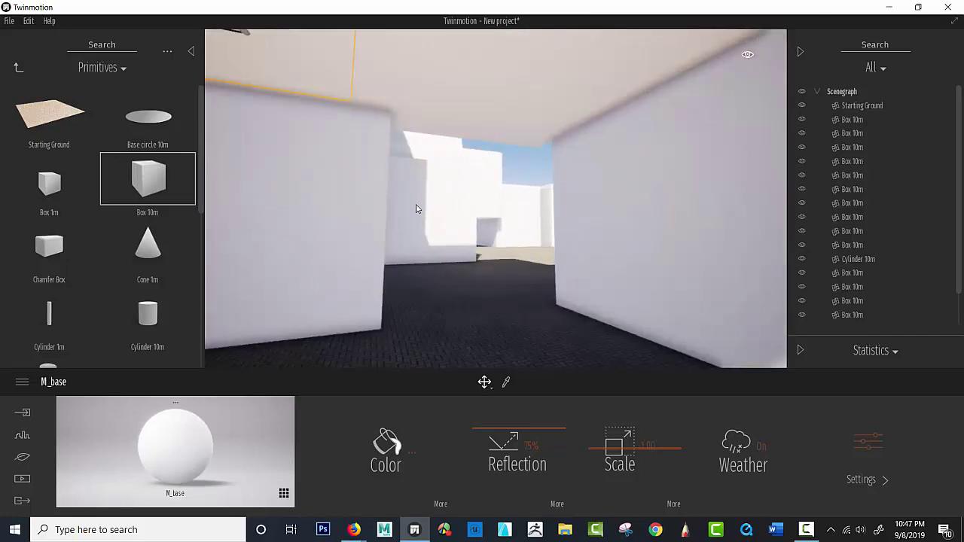
pyautogui.scroll(-10, 416, 208)
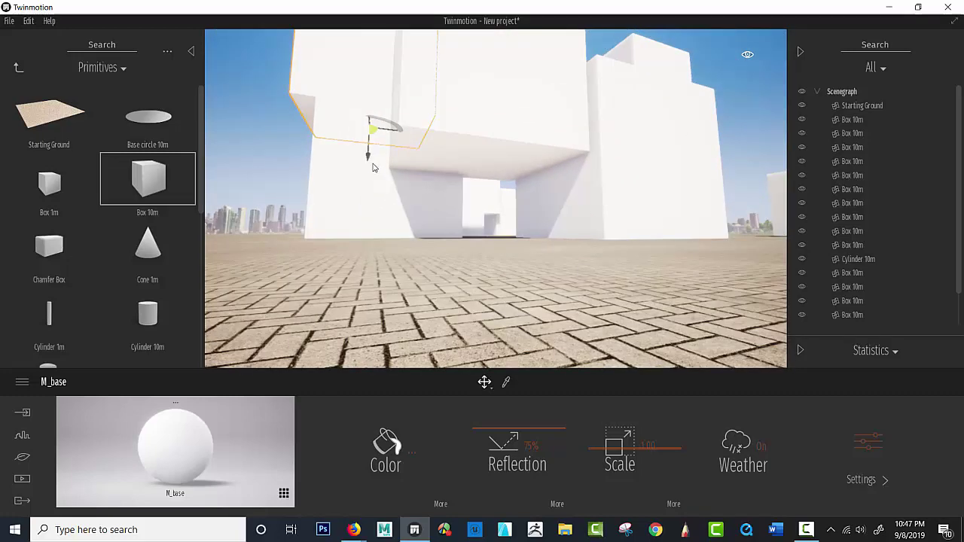
pyautogui.keyDown('shift'); pyautogui.moveTo(374, 170); pyautogui.dragTo(395, 188, button='middle'); pyautogui.keyUp('shift')
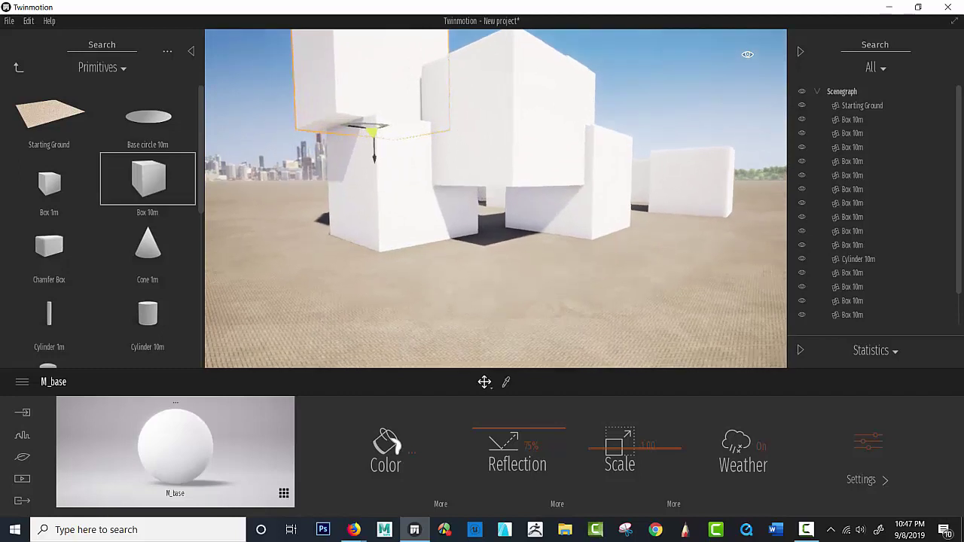
pyautogui.moveTo(460, 172); pyautogui.dragTo(422, 217)
pyautogui.keyDown('shift'); pyautogui.moveTo(572, 106); pyautogui.dragTo(440, 122, button='middle'); pyautogui.keyUp('shift')
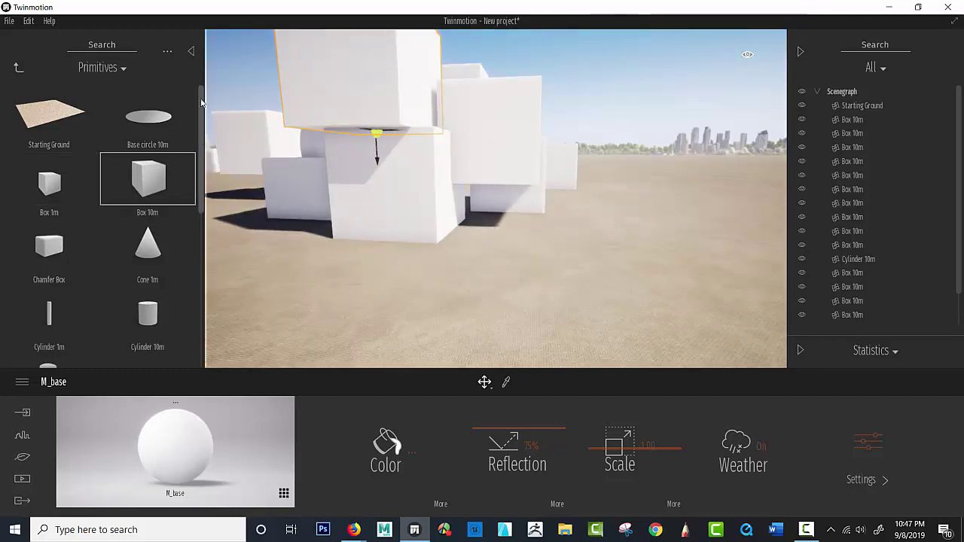
# Place a Sphere 10m primitive on the open ground beside the stacked boxes
pyautogui.moveTo(201, 102); pyautogui.dragTo(187, 306)
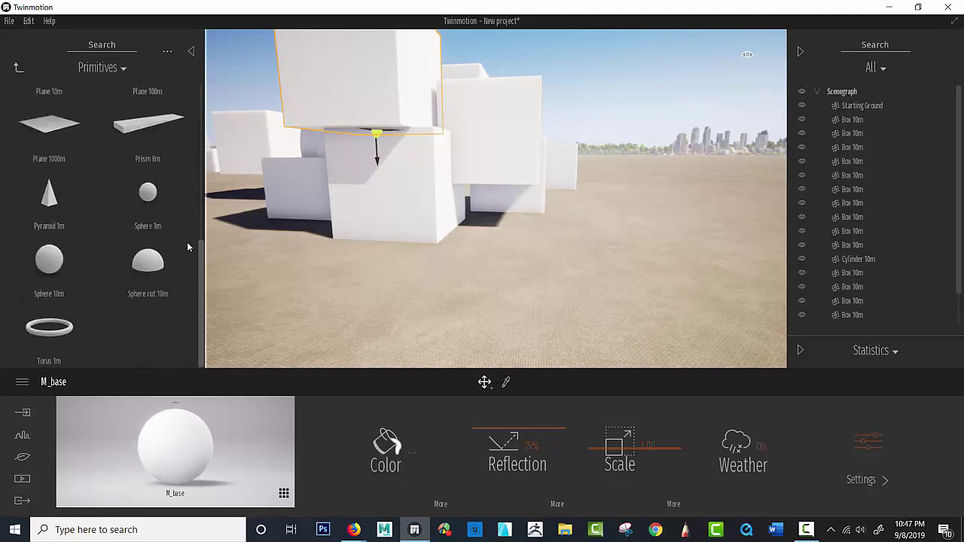
pyautogui.scroll(2, 188, 243)
pyautogui.scroll(-3, 196, 247)
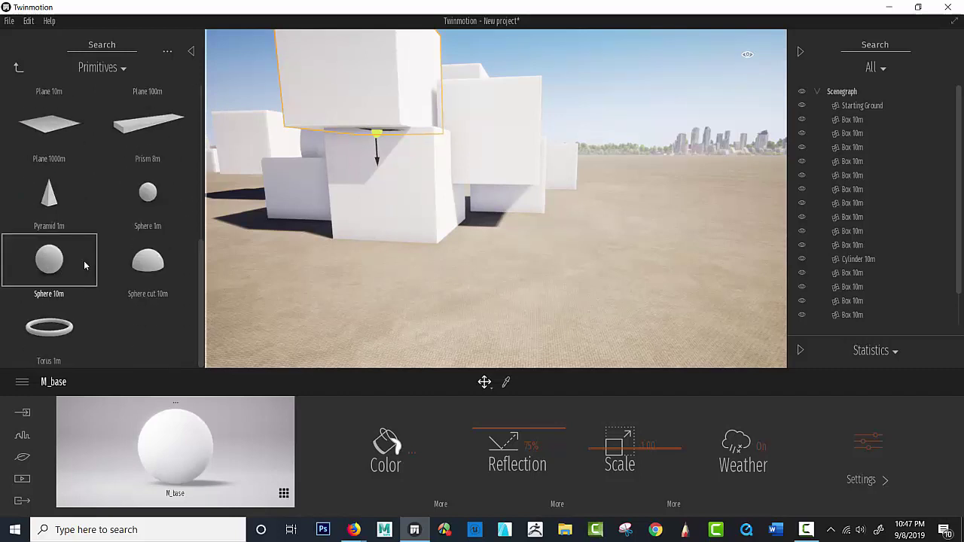
pyautogui.moveTo(83, 261); pyautogui.dragTo(632, 258)
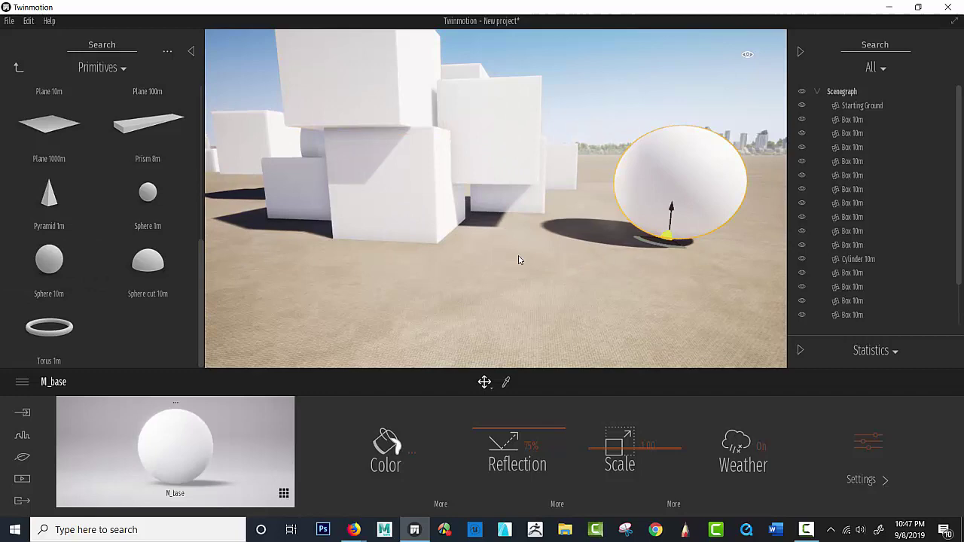
# Place a Pyramid 1m primitive on the open ground beside the stacked boxes and scale it up along all three axes into a towering shape
pyautogui.keyDown('shift'); pyautogui.moveTo(489, 275); pyautogui.dragTo(518, 277, button='middle'); pyautogui.keyUp('shift')
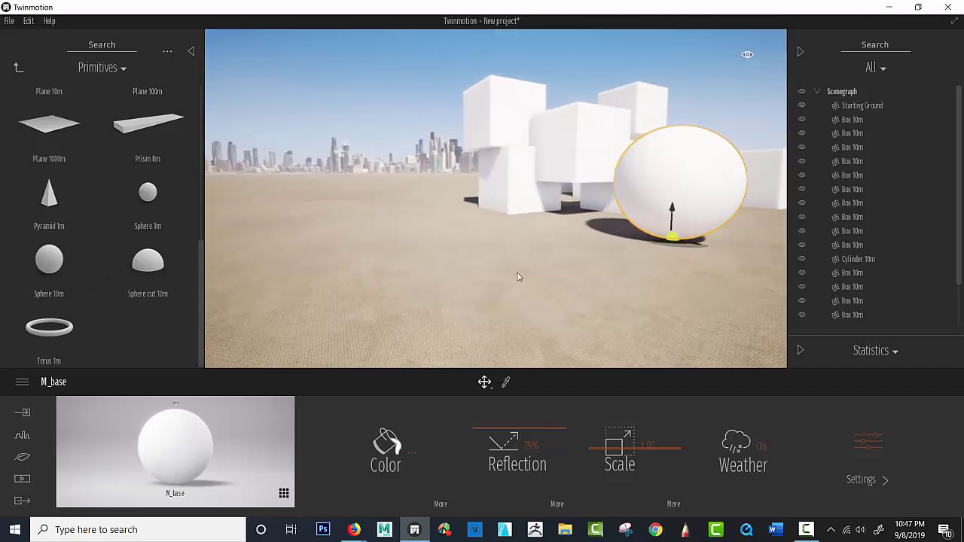
pyautogui.moveTo(54, 183); pyautogui.dragTo(414, 260)
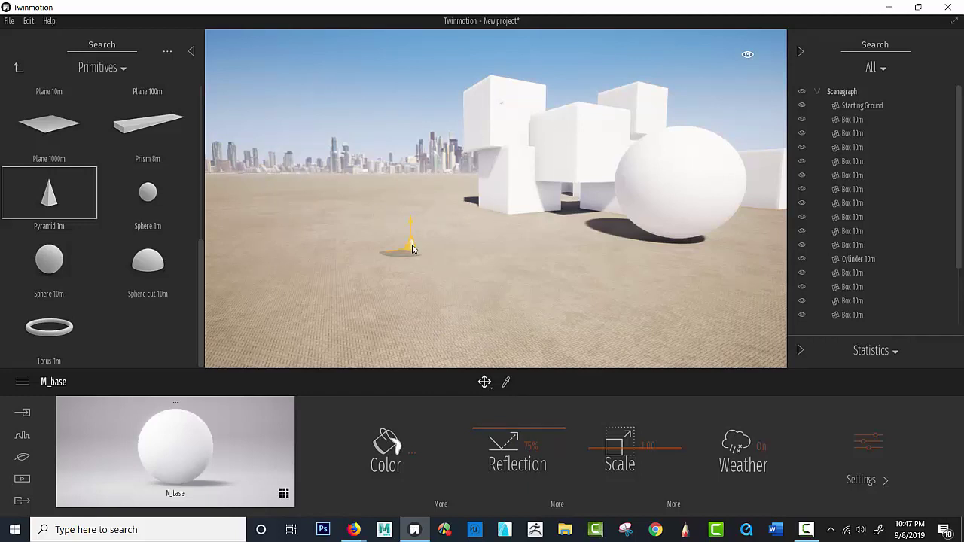
pyautogui.click(486, 383)
pyautogui.click(491, 312)
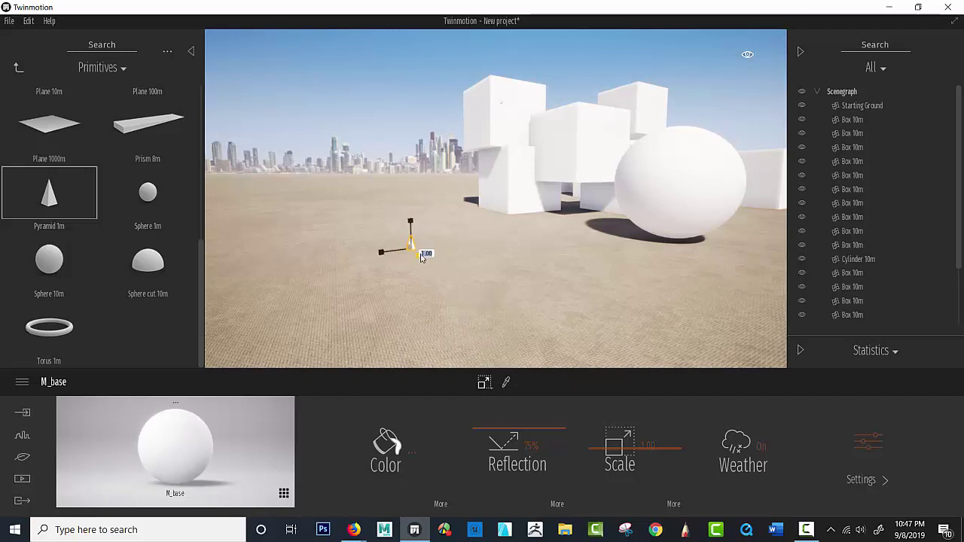
pyautogui.moveTo(570, 321); pyautogui.dragTo(918, 448)
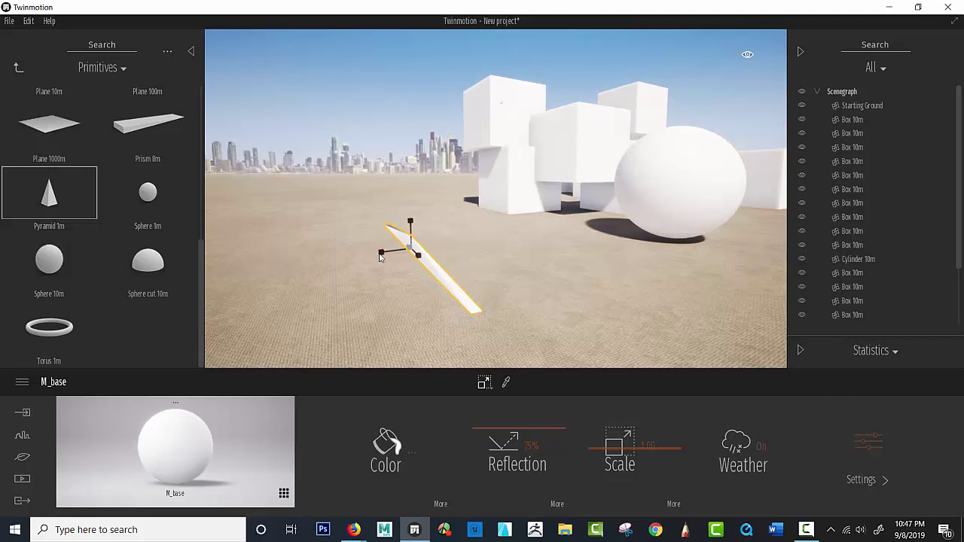
pyautogui.moveTo(378, 256); pyautogui.dragTo(200, 257)
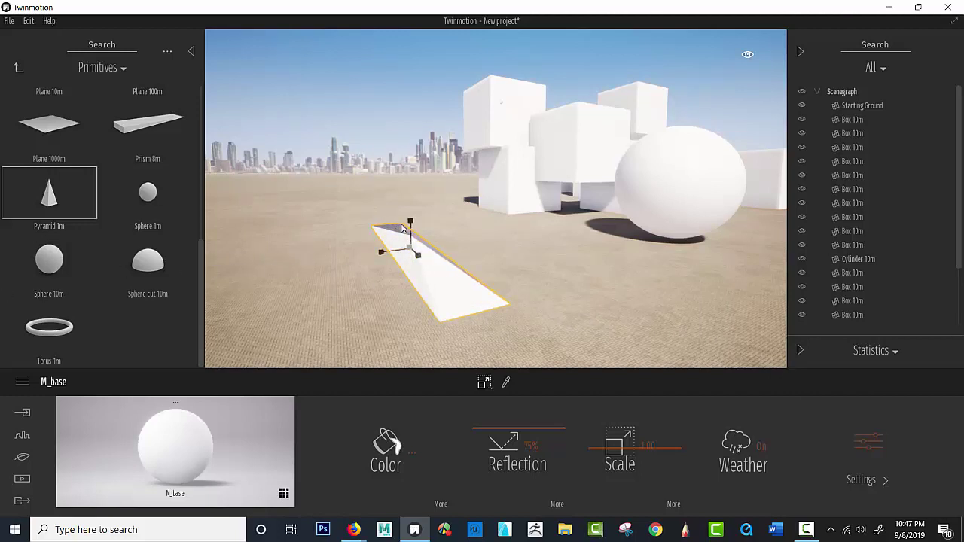
pyautogui.moveTo(412, 194); pyautogui.dragTo(446, 3)
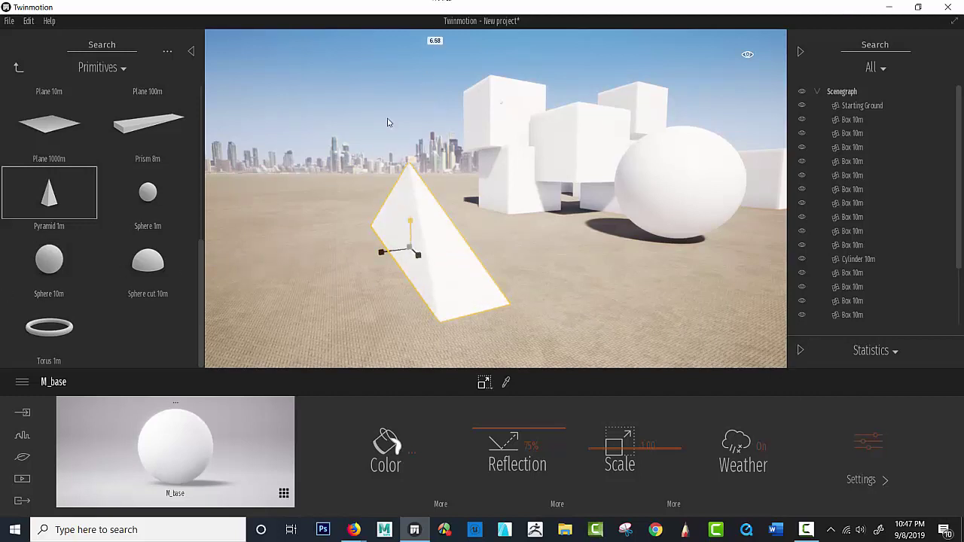
pyautogui.moveTo(413, 225); pyautogui.dragTo(420, 31)
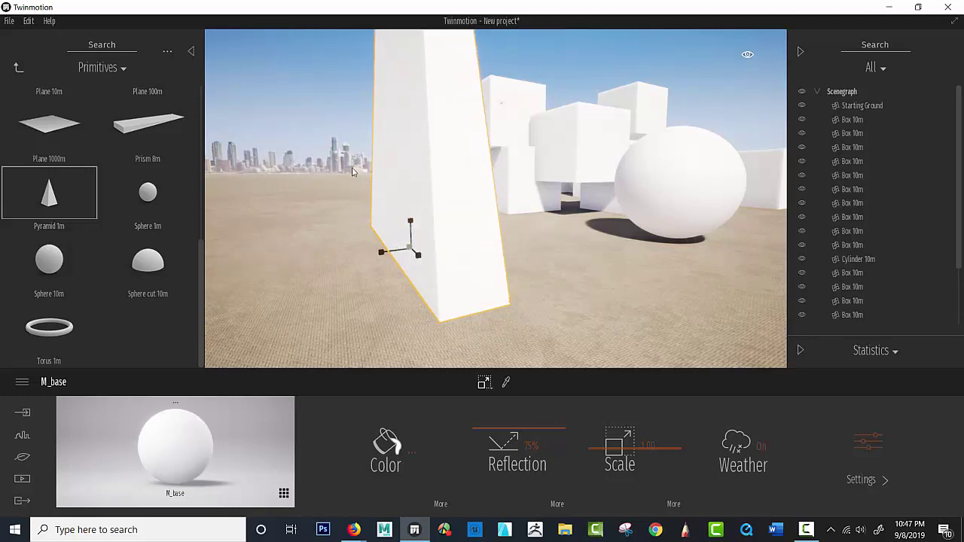
# Place a Torus 1m primitive on the ground between the pyramid and the sphere and enlarge it along all three axes into a thick ring
pyautogui.keyDown('shift'); pyautogui.moveTo(501, 102); pyautogui.dragTo(601, 95, button='middle'); pyautogui.keyUp('shift')
pyautogui.keyDown('shift'); pyautogui.moveTo(565, 181); pyautogui.dragTo(465, 219, button='middle'); pyautogui.keyUp('shift')
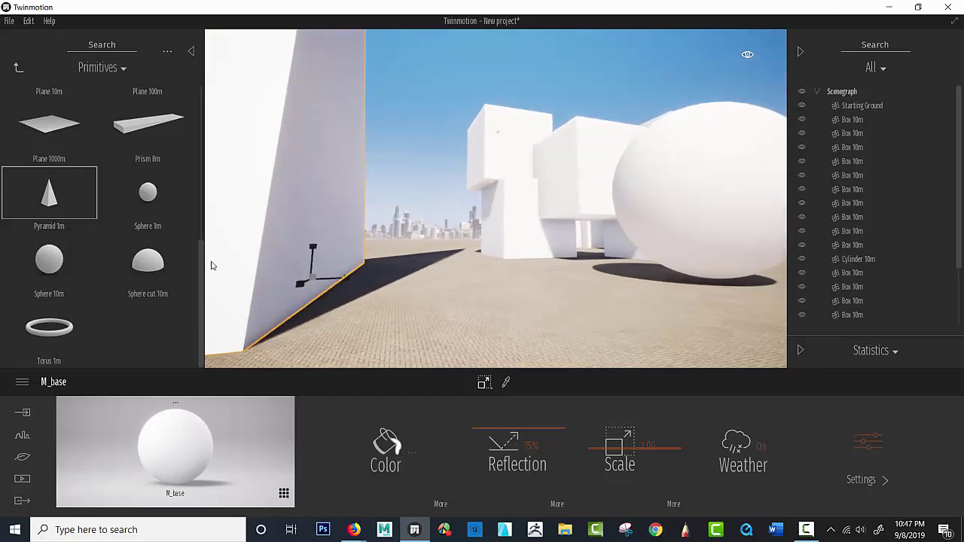
pyautogui.moveTo(62, 344); pyautogui.dragTo(517, 317)
pyautogui.click(514, 307)
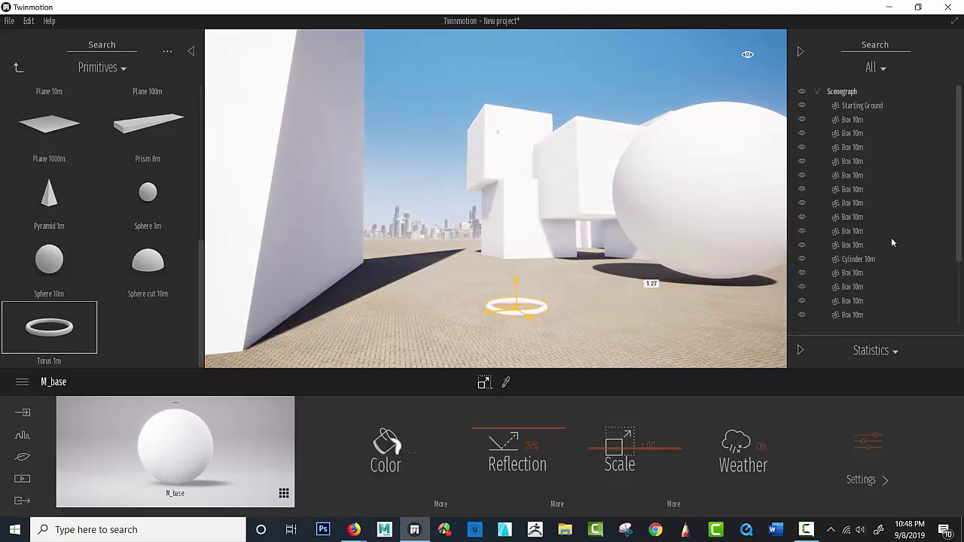
pyautogui.moveTo(891, 243); pyautogui.dragTo(888, 428)
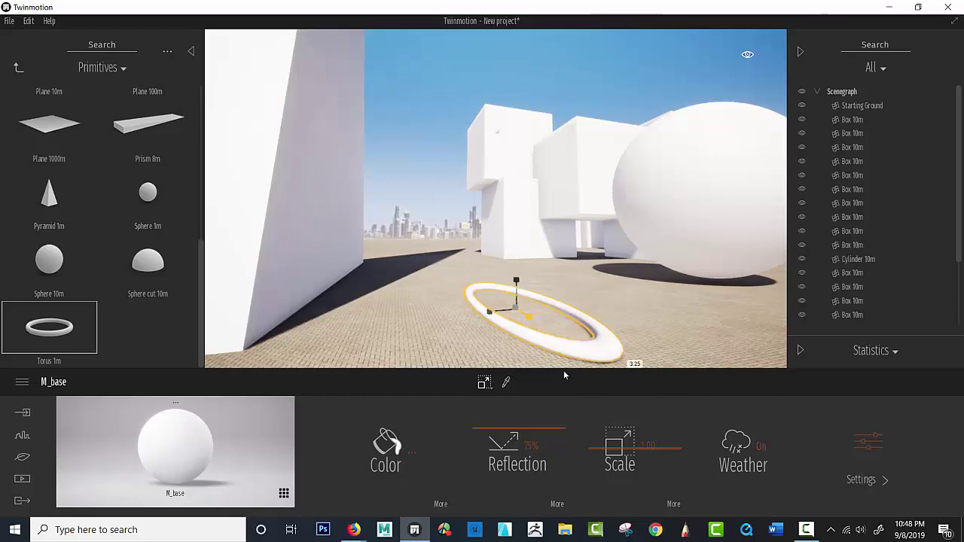
pyautogui.moveTo(490, 315); pyautogui.dragTo(435, 304)
pyautogui.moveTo(519, 282); pyautogui.dragTo(508, 178)
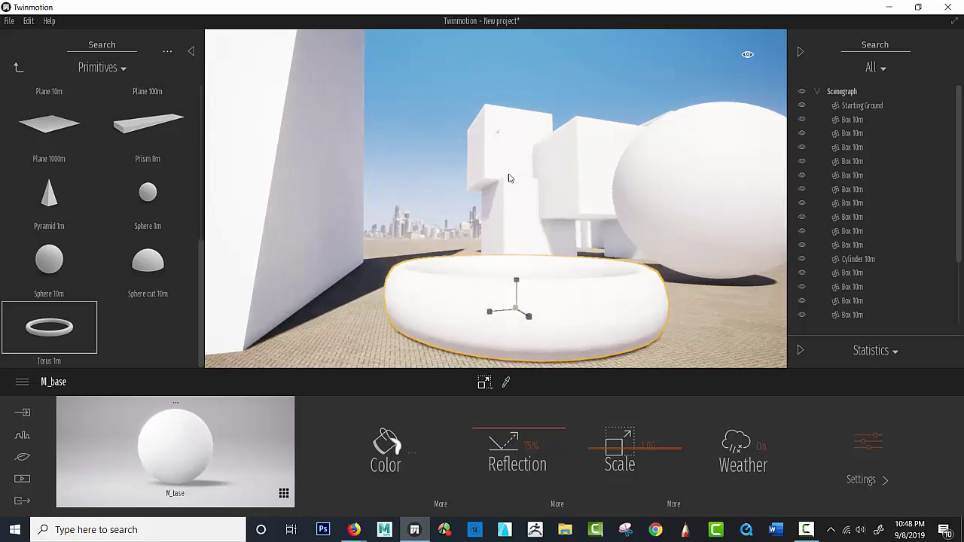
# Move the enlarged torus down so that it is partly sunk into the ground
pyautogui.click(485, 385)
pyautogui.click(491, 356)
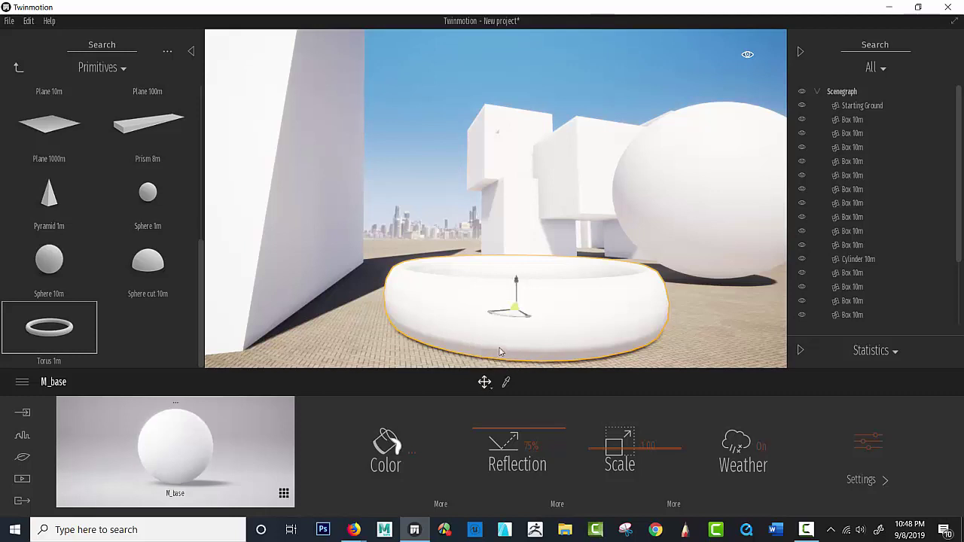
pyautogui.moveTo(517, 285); pyautogui.dragTo(520, 323)
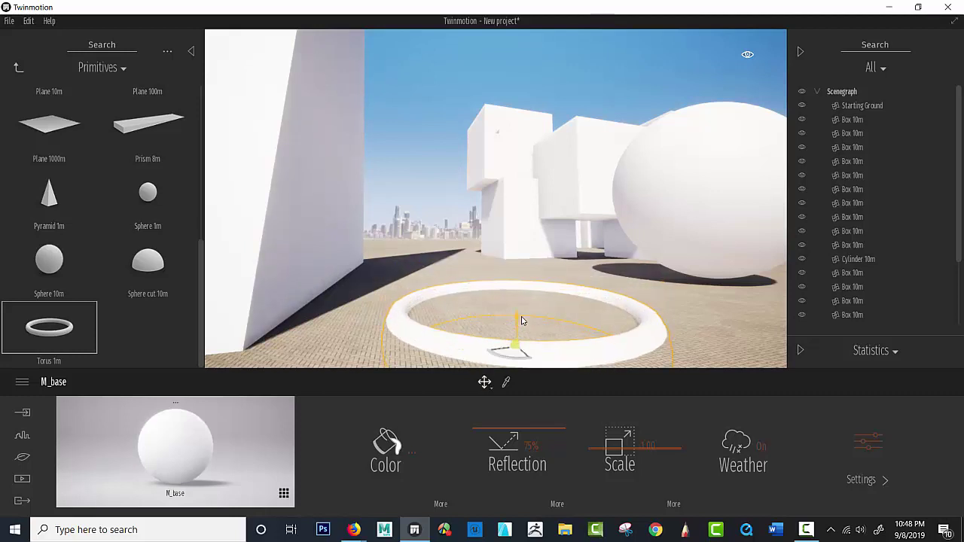
# Examine where the Primitives folder sits in the library, going up to the top level and back through Furnitures
pyautogui.keyDown('shift'); pyautogui.moveTo(482, 269); pyautogui.dragTo(345, 228, button='middle'); pyautogui.keyUp('shift')
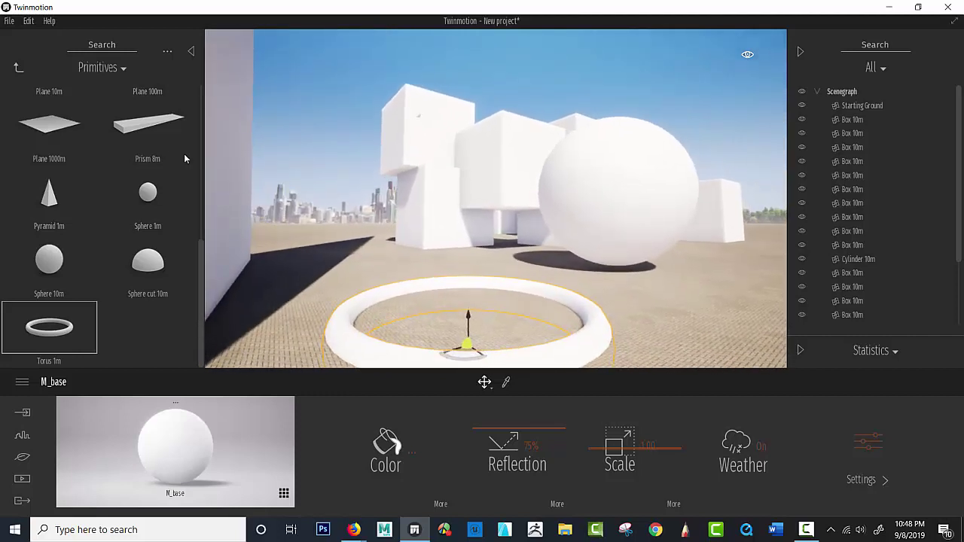
pyautogui.click(19, 68)
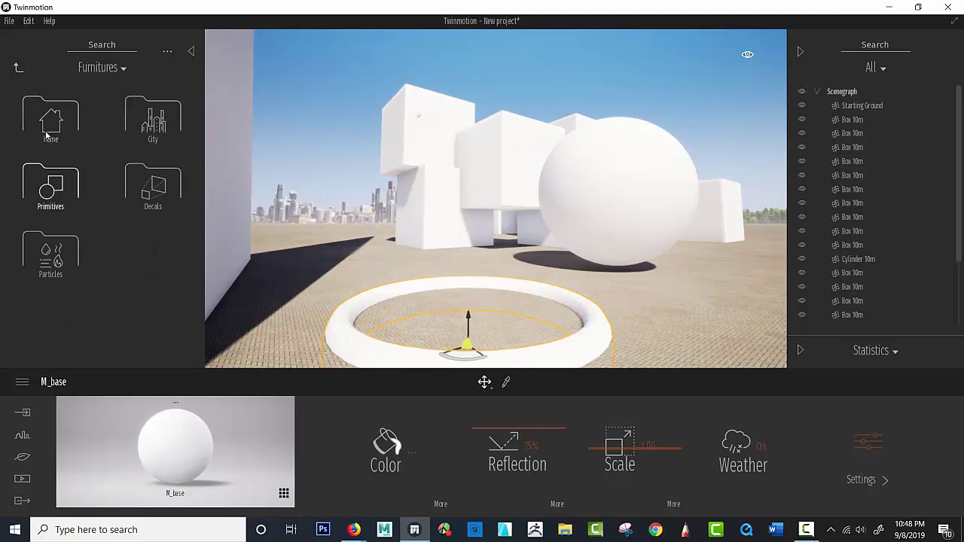
pyautogui.click(49, 188)
pyautogui.click(18, 72)
pyautogui.click(18, 70)
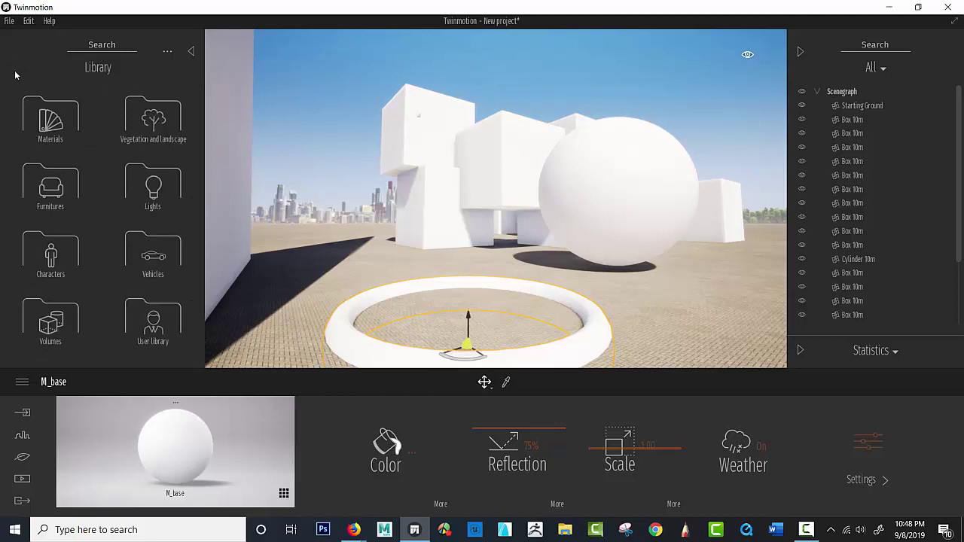
pyautogui.click(50, 187)
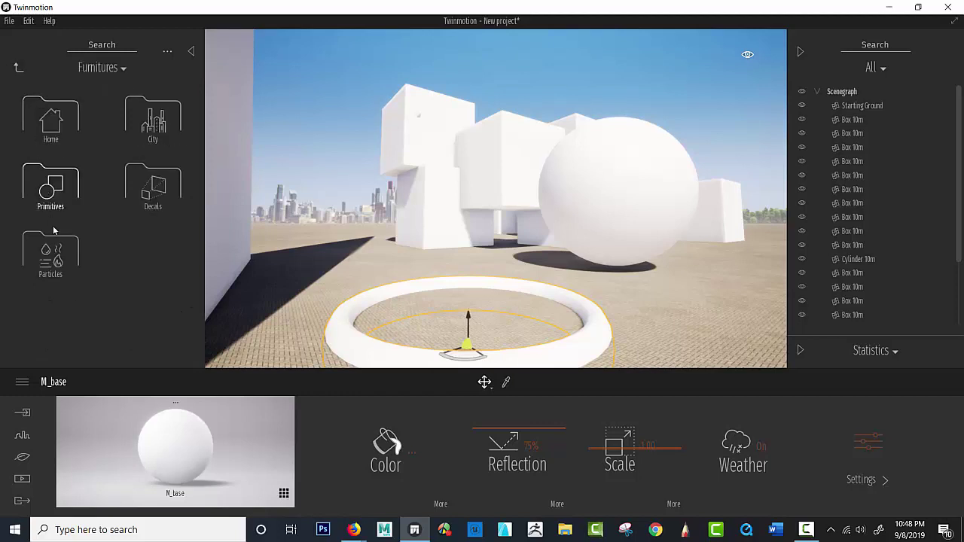
pyautogui.click(18, 69)
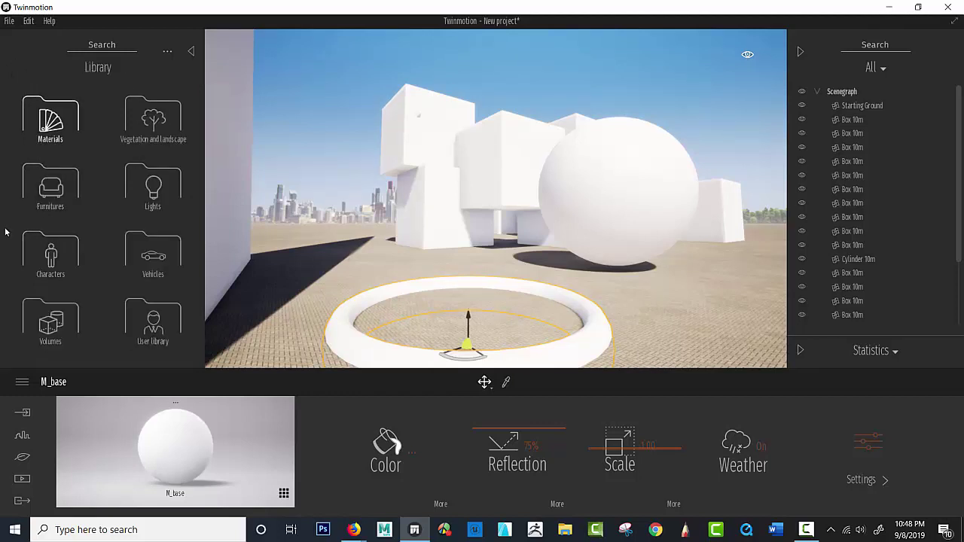
pyautogui.click(50, 187)
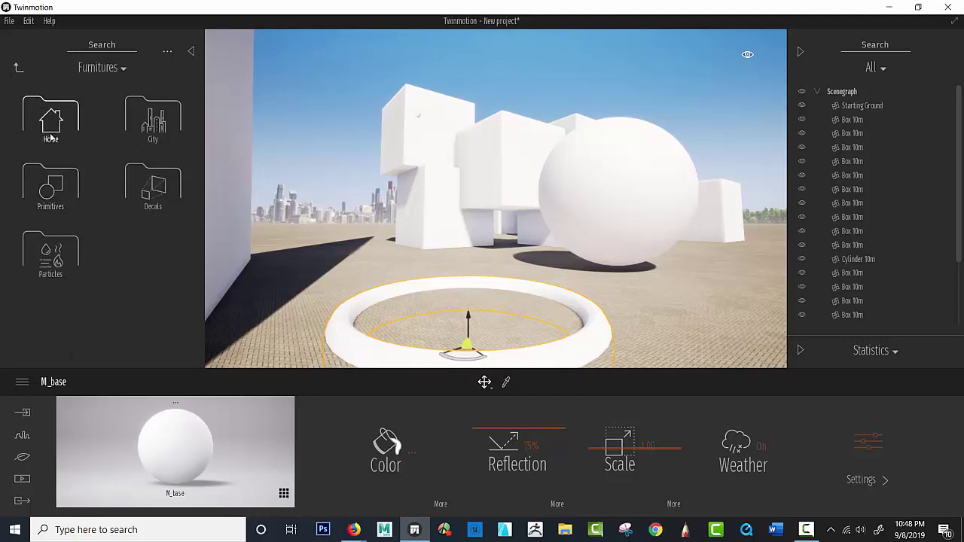
pyautogui.click(50, 187)
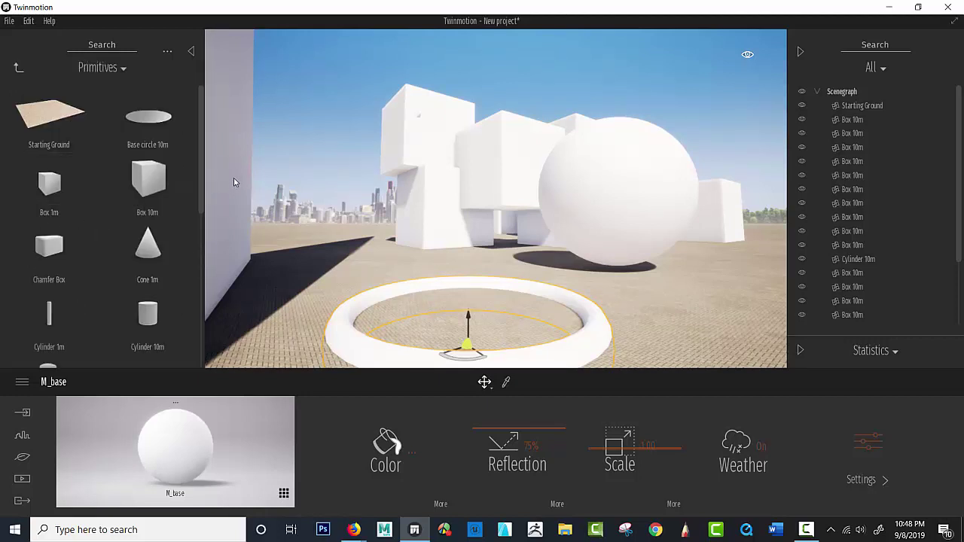